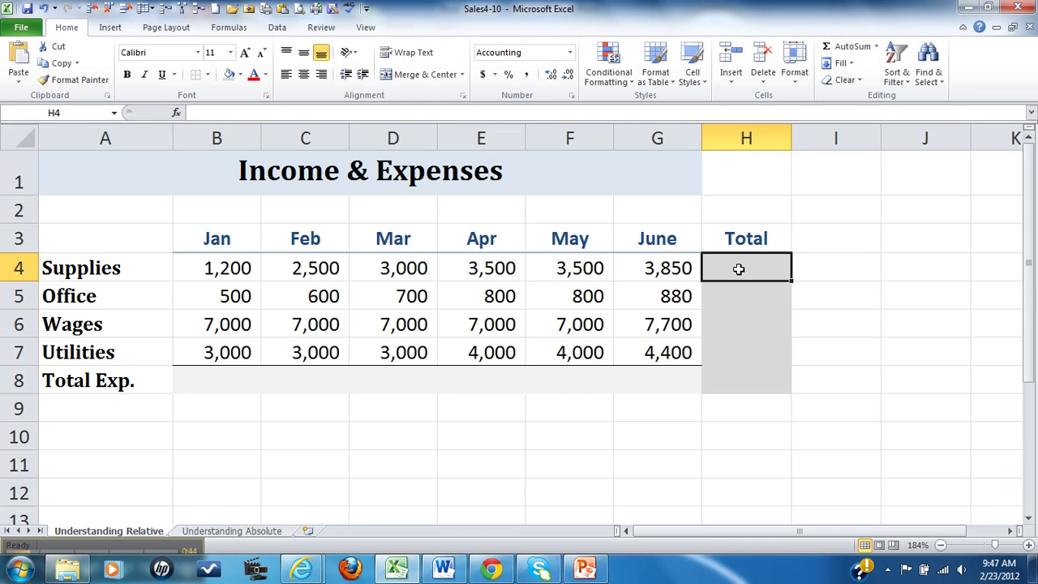
Step: Total the Supplies row from Jan to June in H4 with AutoSum and check the formula's cell range
double_click(843, 47)
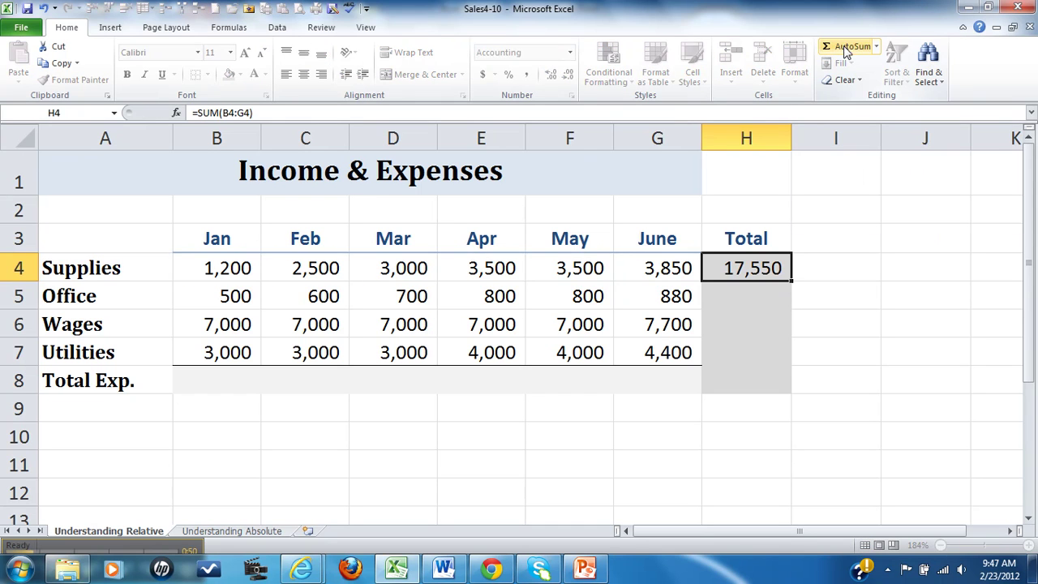
double_click(770, 268)
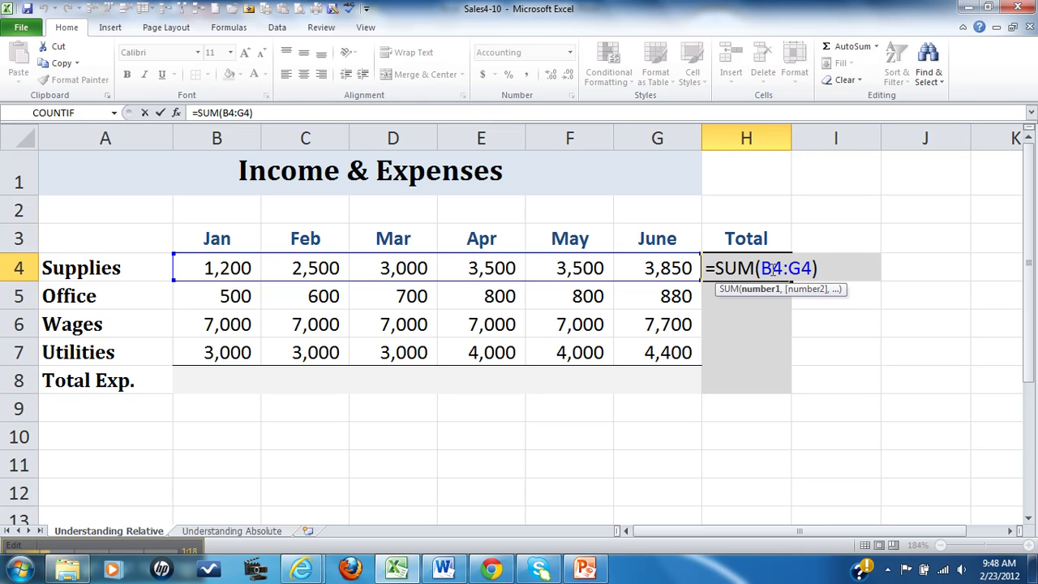
key("Return")
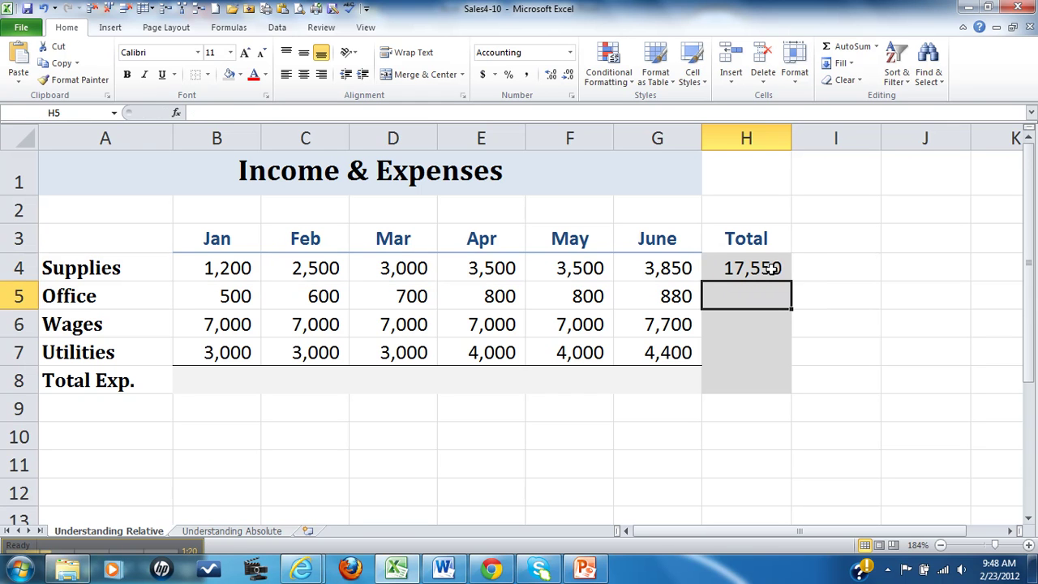
Step: Fill the Supplies total formula from H4 down to H8 and review the cell references in H4
left_click(770, 269)
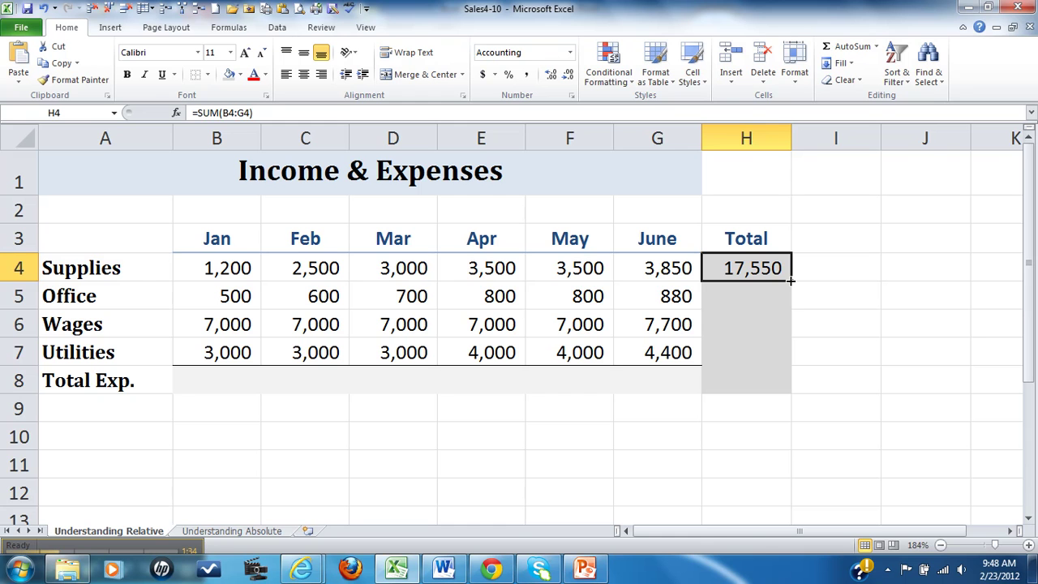
double_click(791, 281)
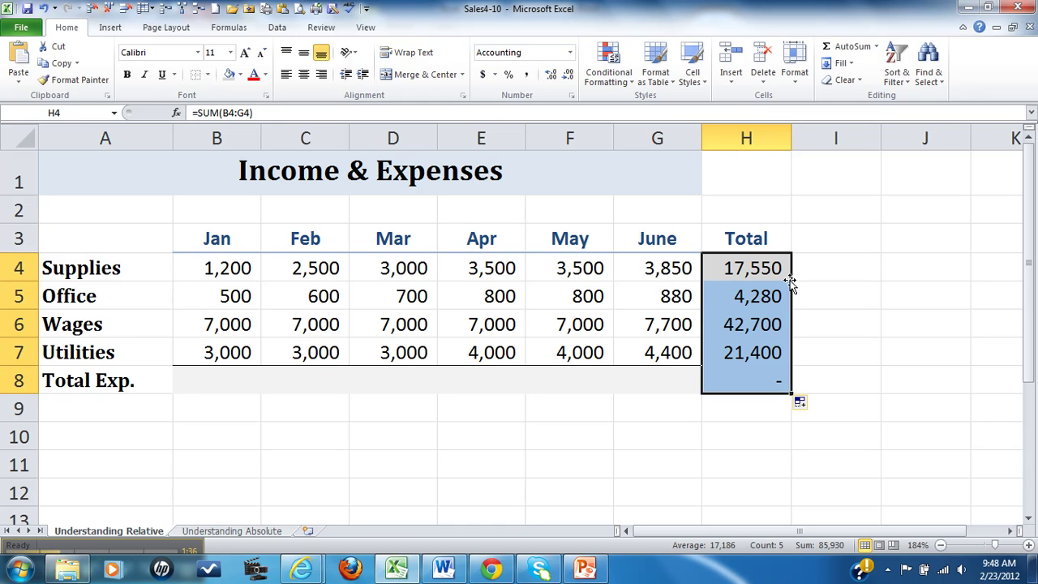
double_click(749, 274)
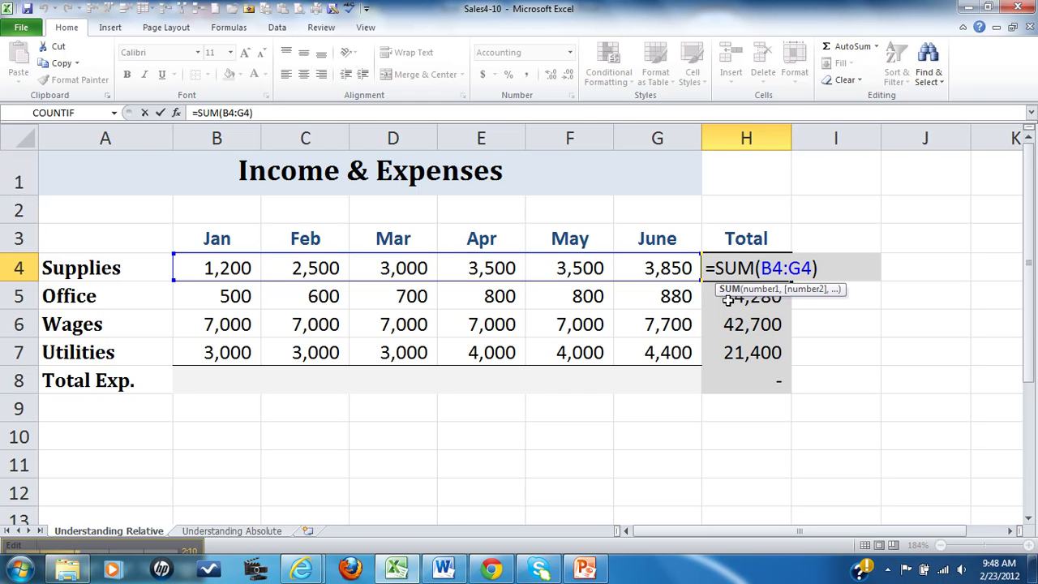
key("Return")
left_click(746, 271)
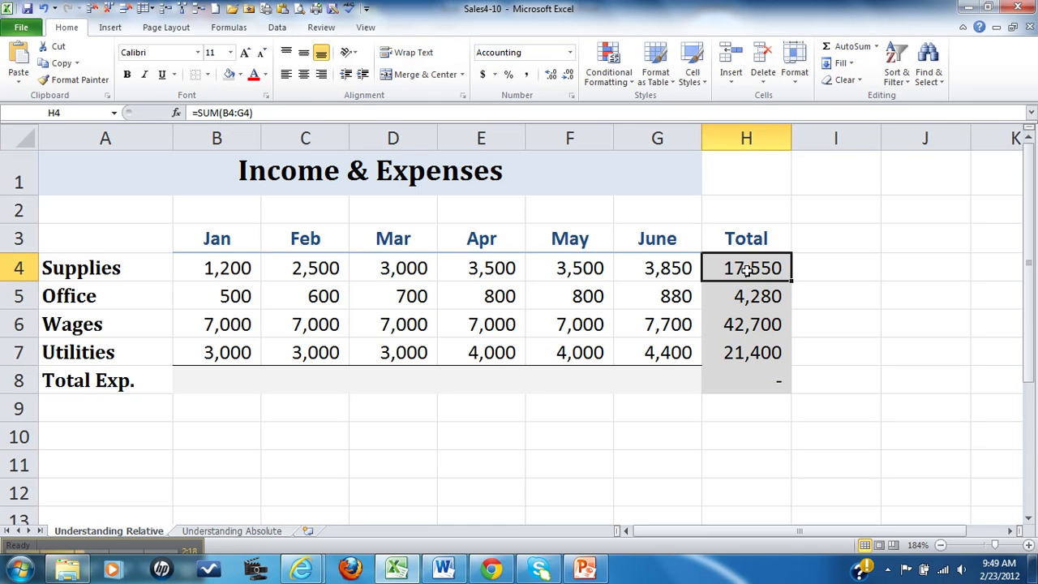
Step: Sum the January expenses B4:B7 in B8 with AutoSum and check the formula's references
left_click(197, 381)
left_click_drag(236, 263, 220, 357)
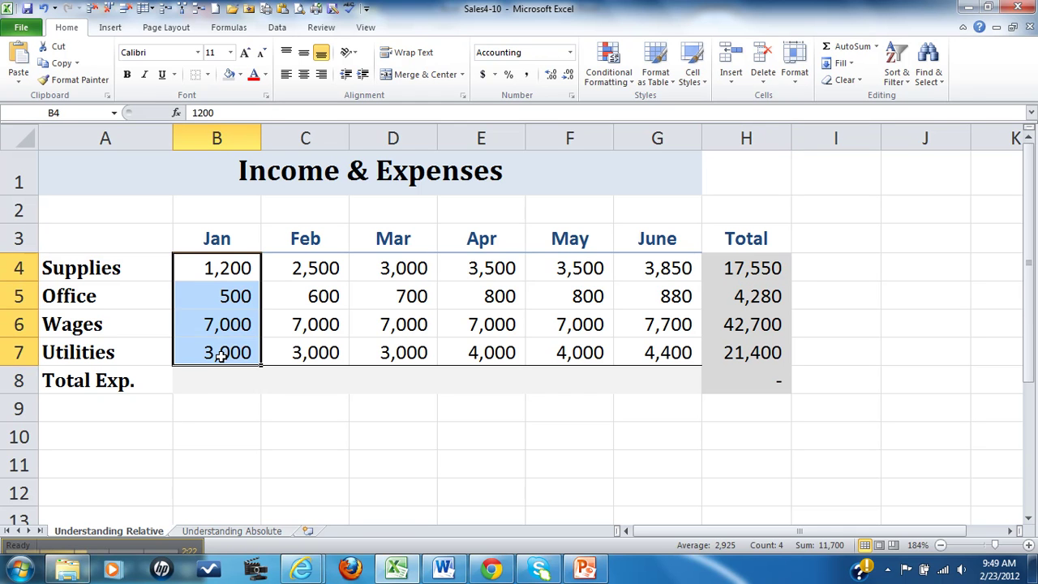
left_click(204, 383)
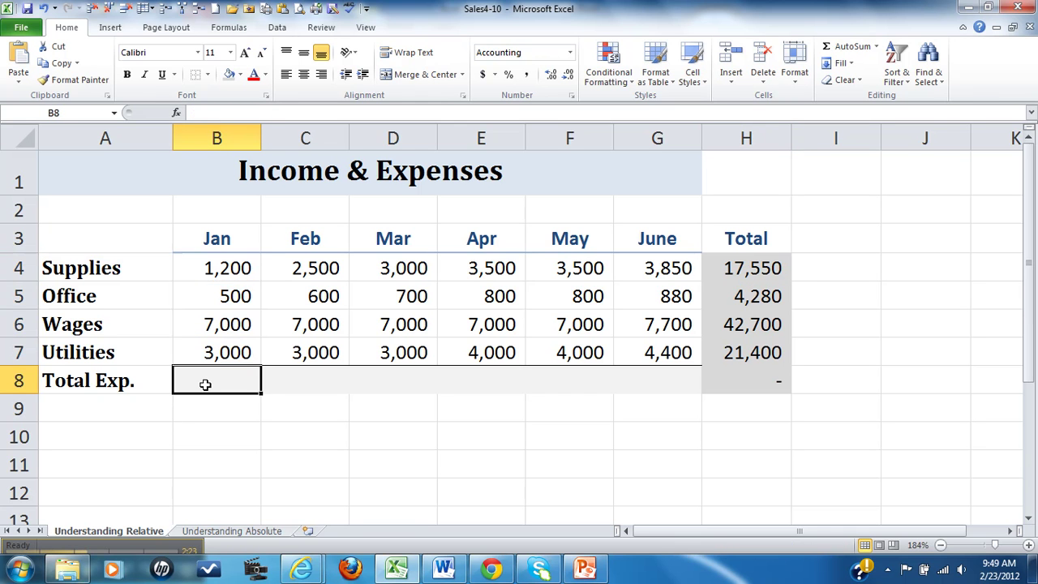
left_click(853, 50)
left_click(853, 50)
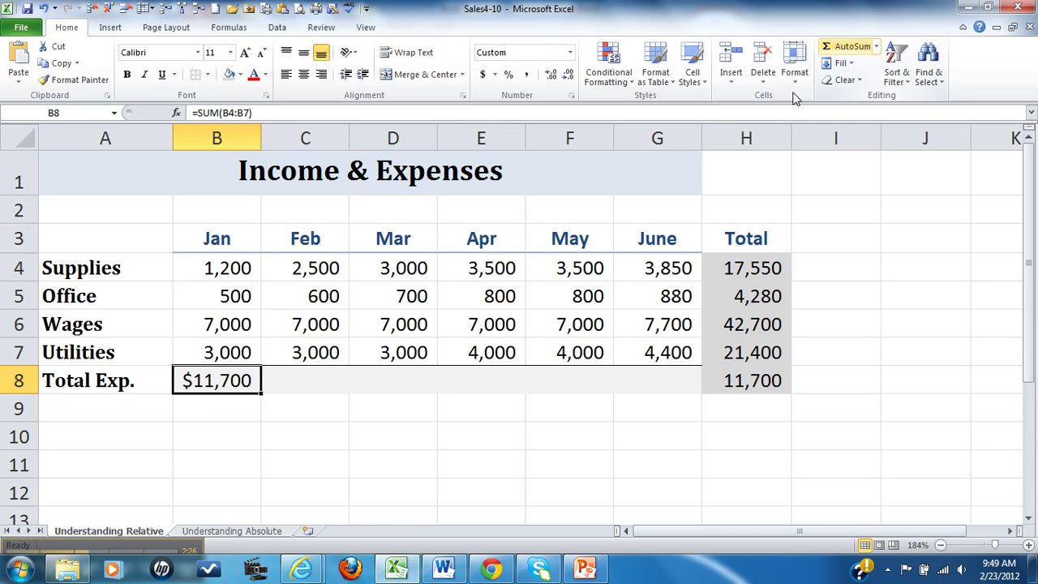
double_click(234, 386)
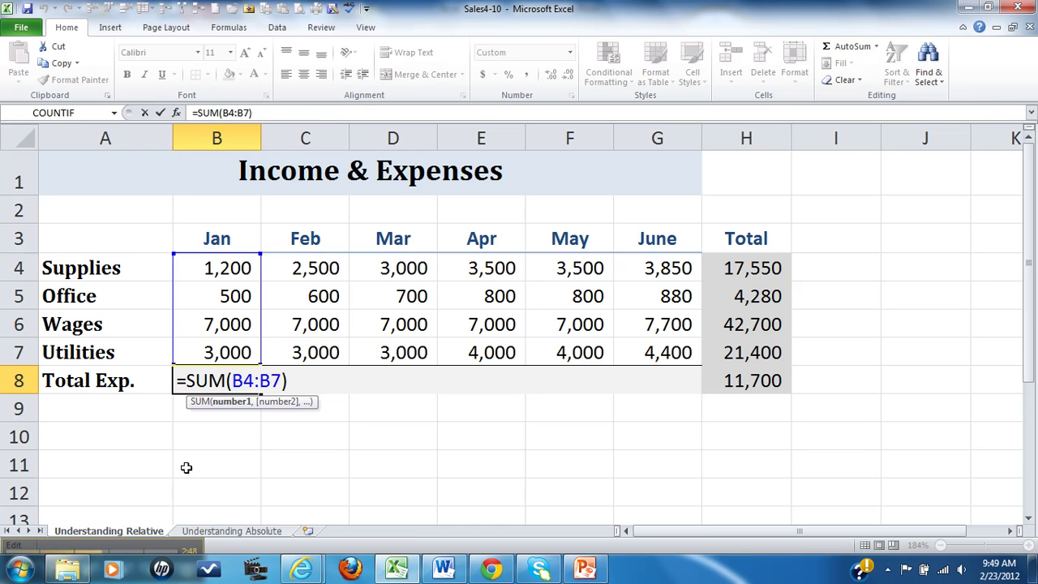
key("Return")
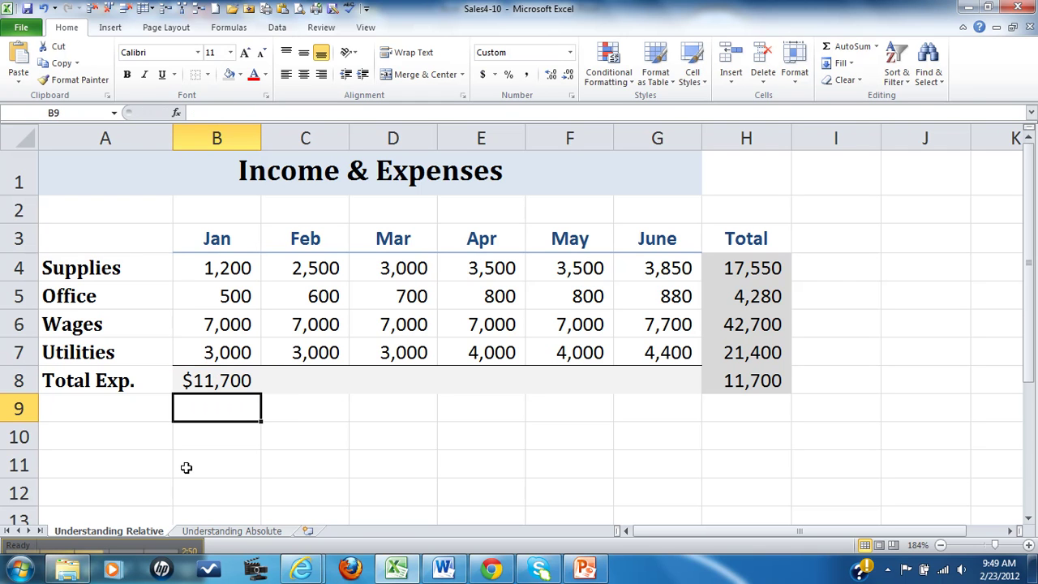
Step: Fill the January total formula from B8 across to G8 and inspect the copied February formula in C8
left_click(224, 380)
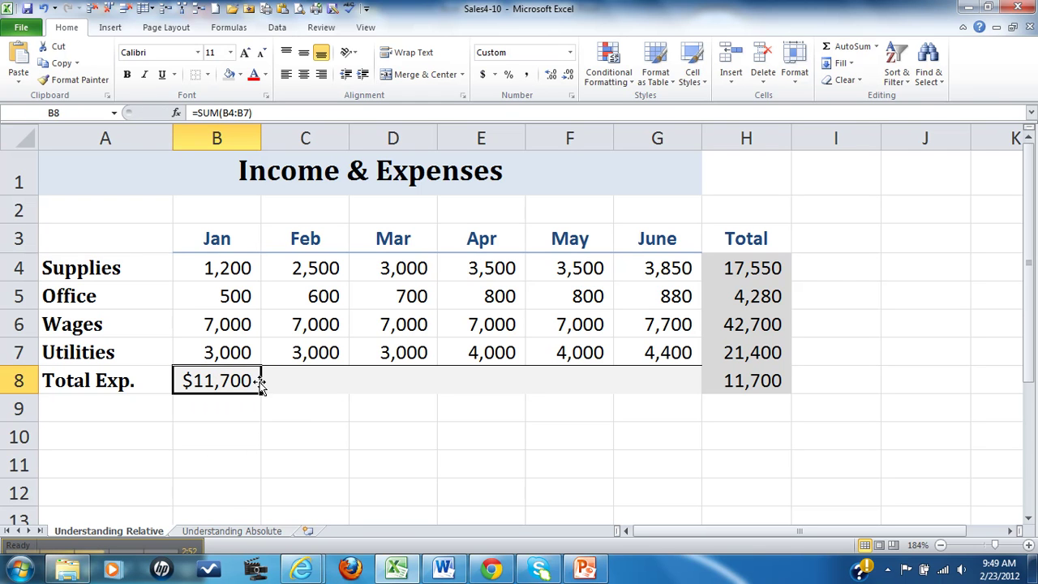
left_click_drag(261, 393, 689, 387)
left_click(302, 381)
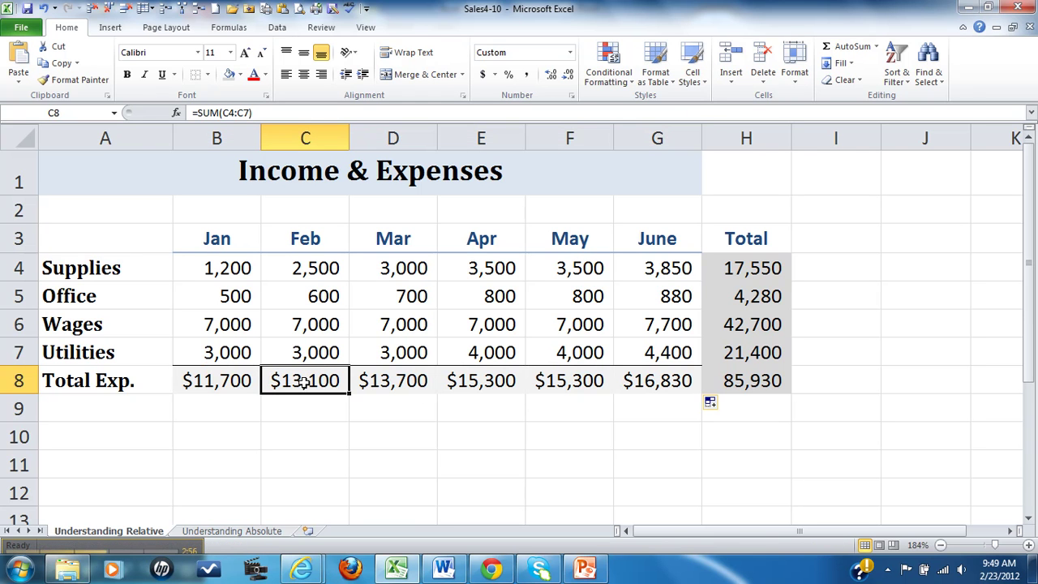
double_click(302, 382)
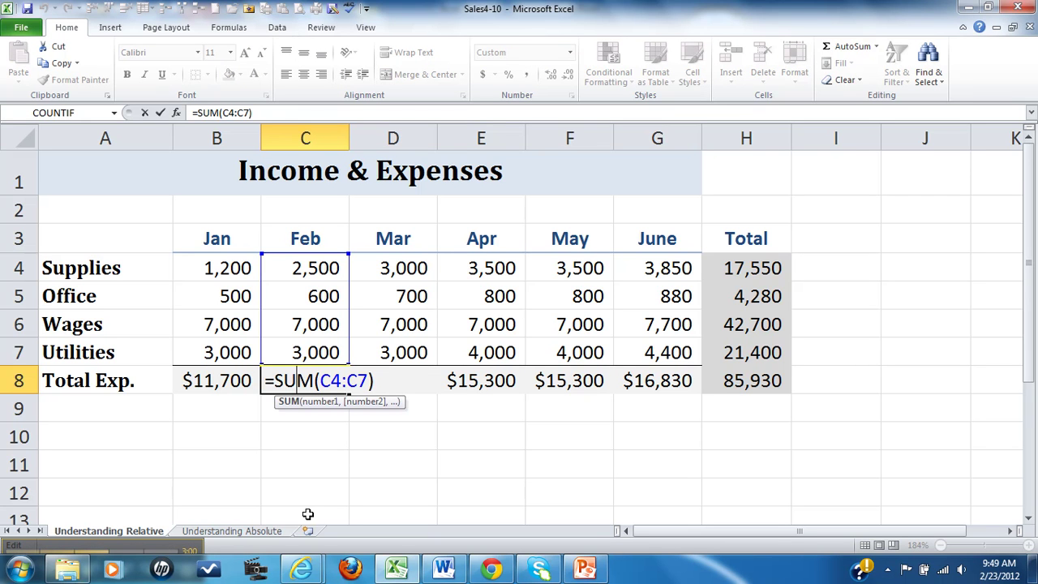
key("Escape")
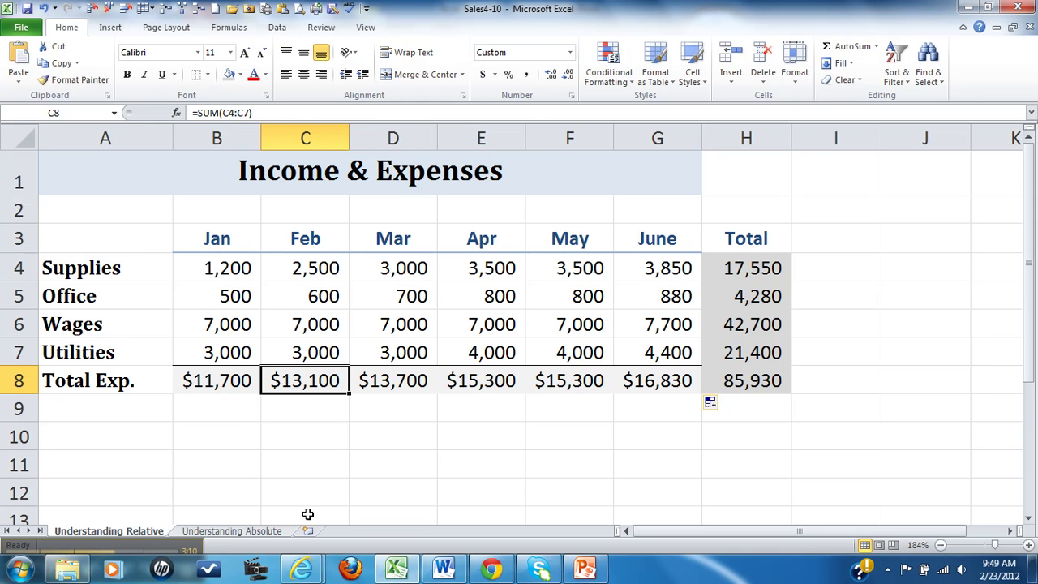
Step: On the Understanding Absolute sheet, enter =B4*K$1 in C4 to multiply the first employee's mileage by the mileage rate
left_click(260, 532)
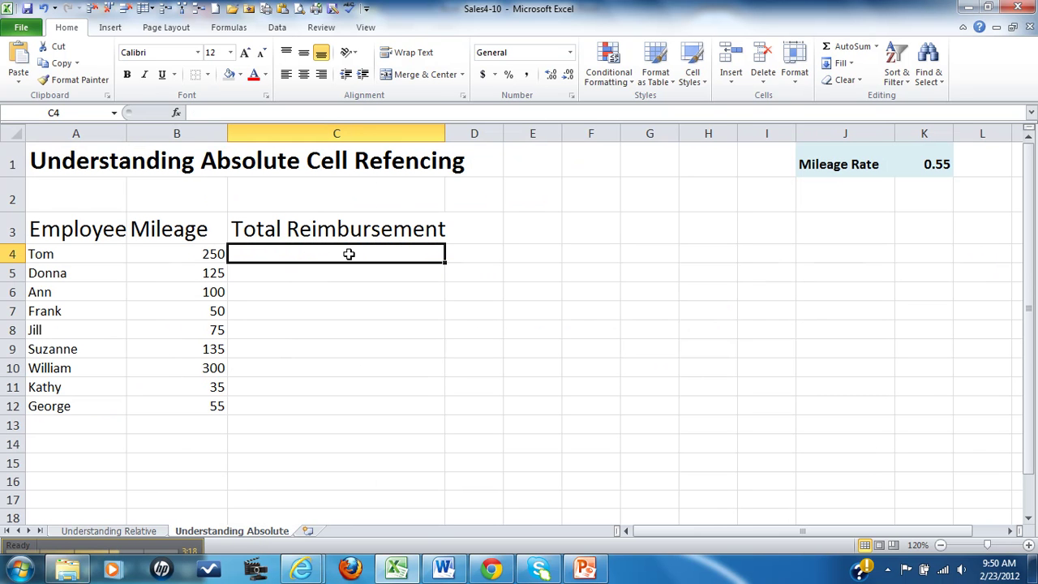
left_click(201, 255)
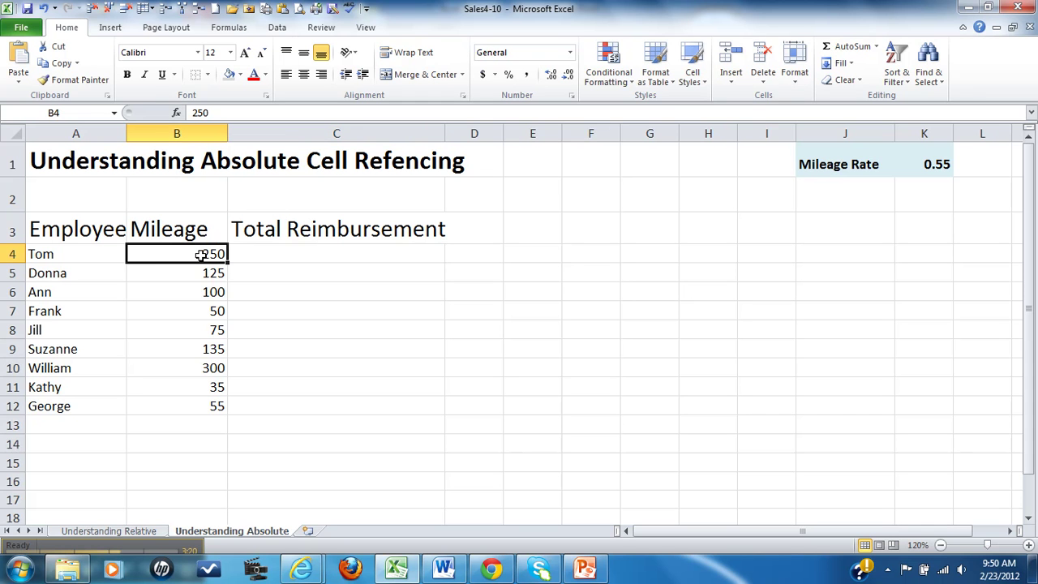
left_click(945, 170)
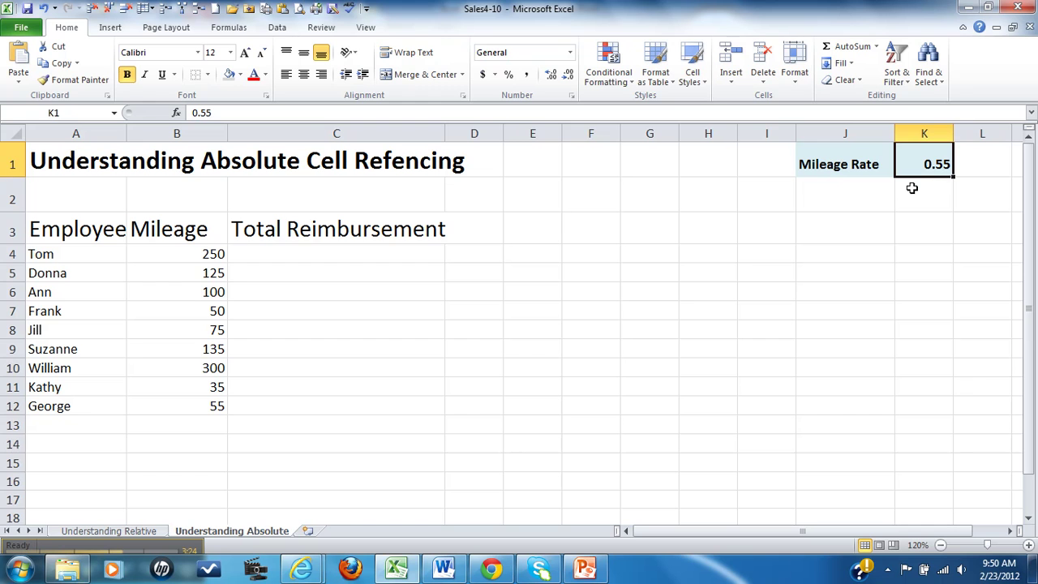
left_click(340, 250)
type("=")
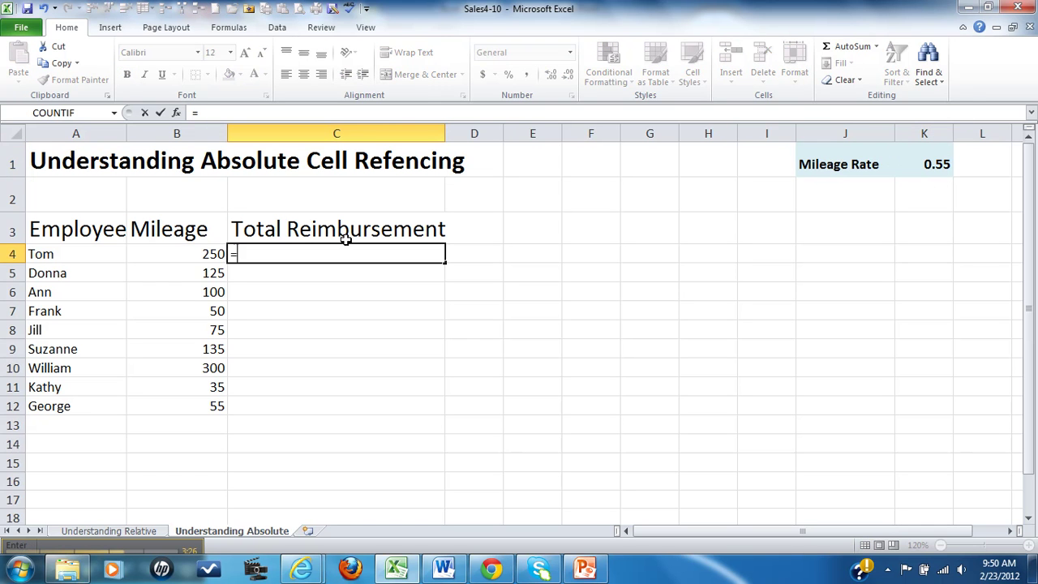
left_click(167, 254)
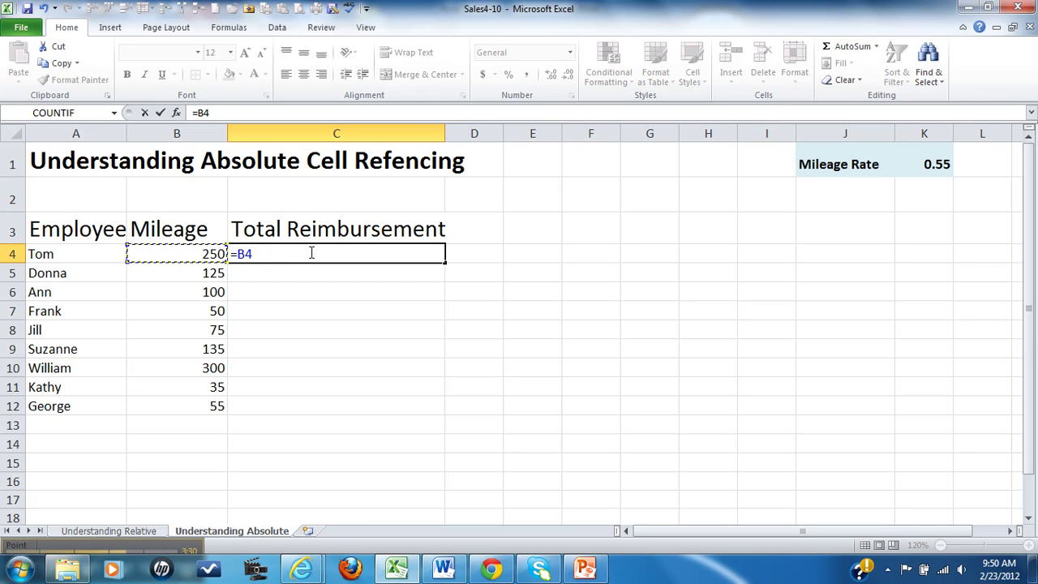
type("*")
left_click(926, 165)
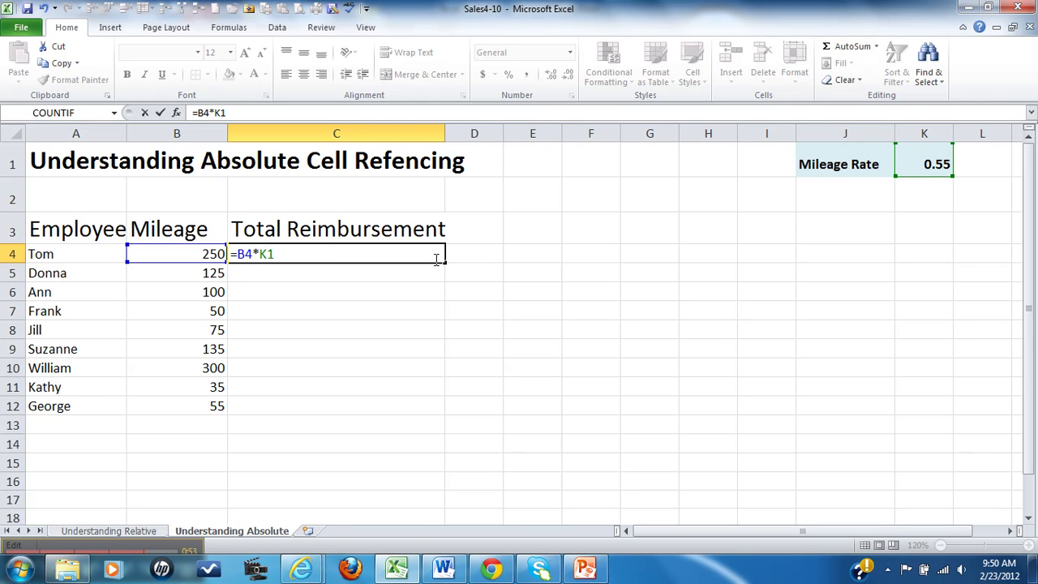
type("$")
key("Return")
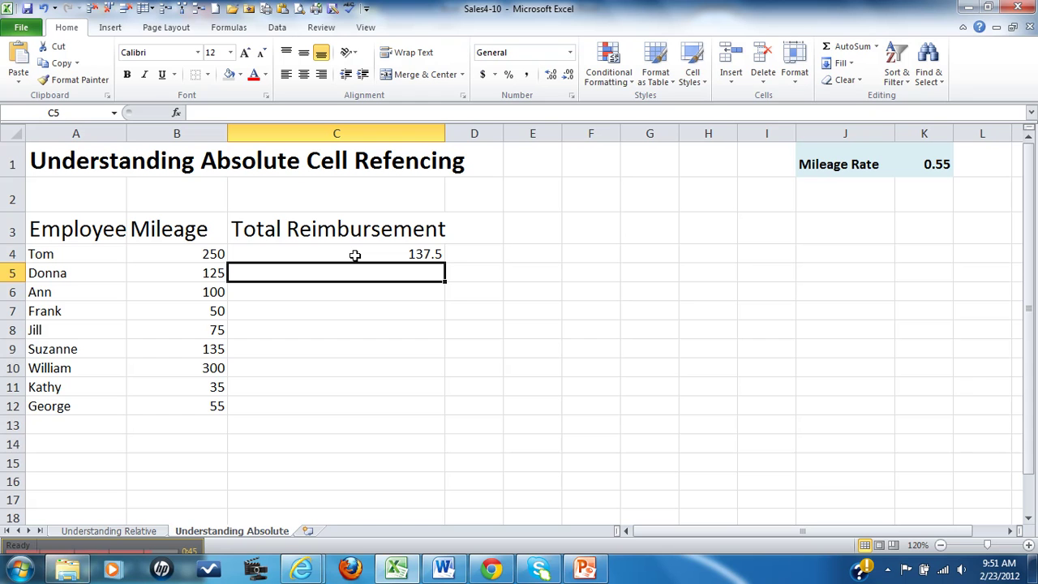
Step: Fill the reimbursement formula from C4 down to C12 and inspect the copied formula in C5
left_click(354, 255)
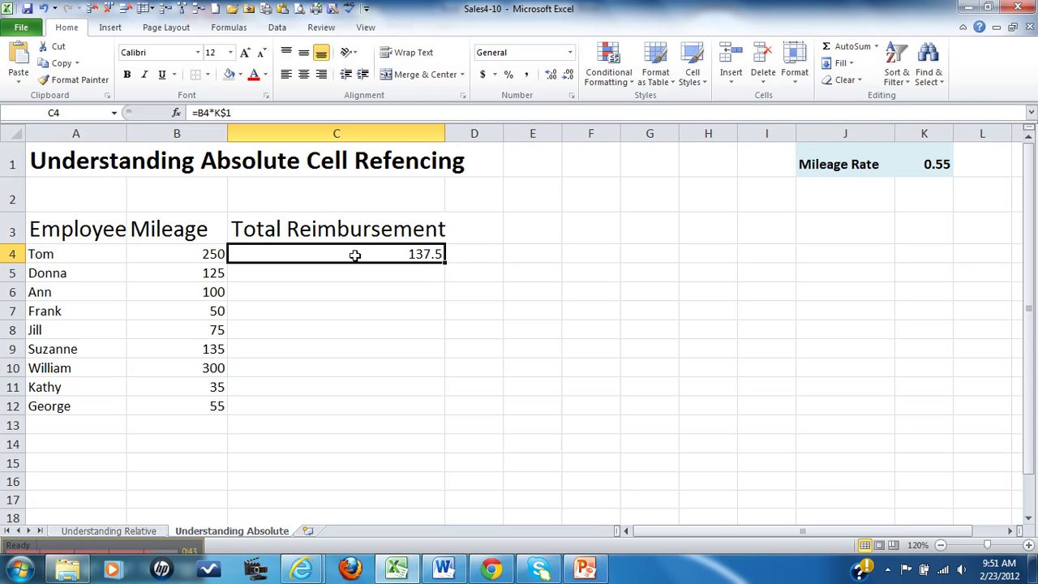
double_click(445, 262)
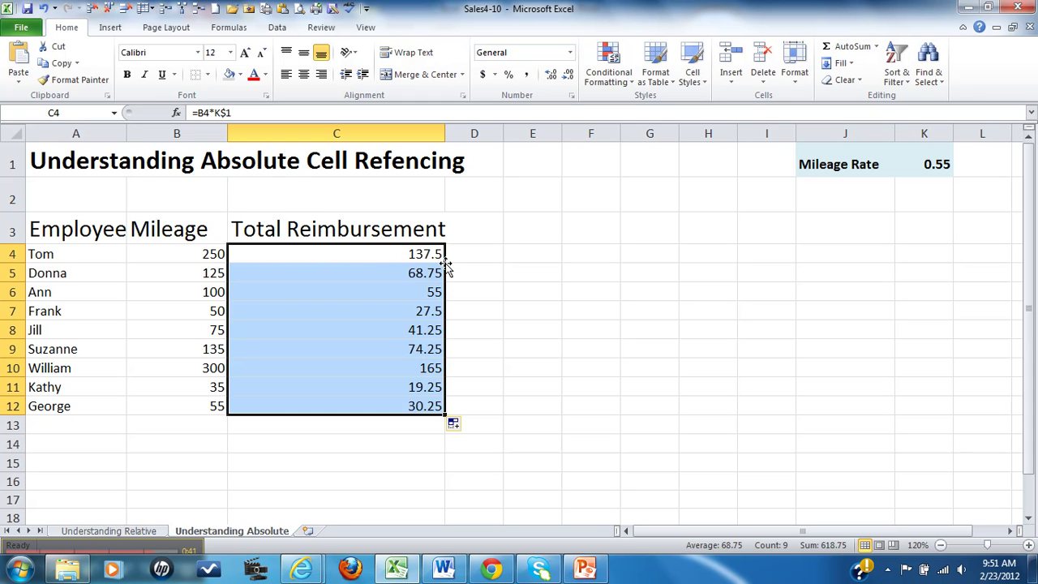
left_click(363, 273)
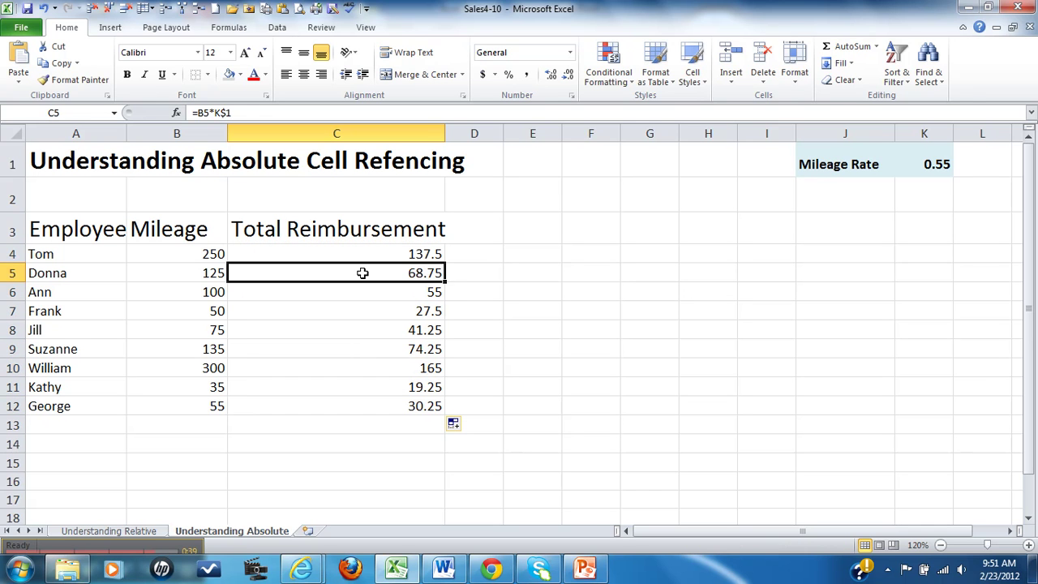
double_click(362, 274)
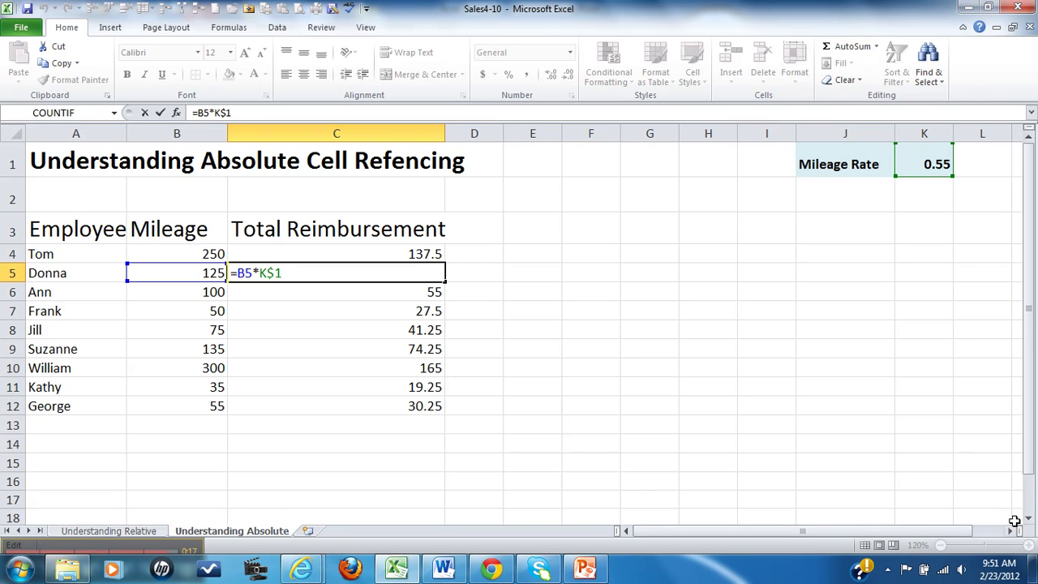
scroll(216, 485, "down", 2)
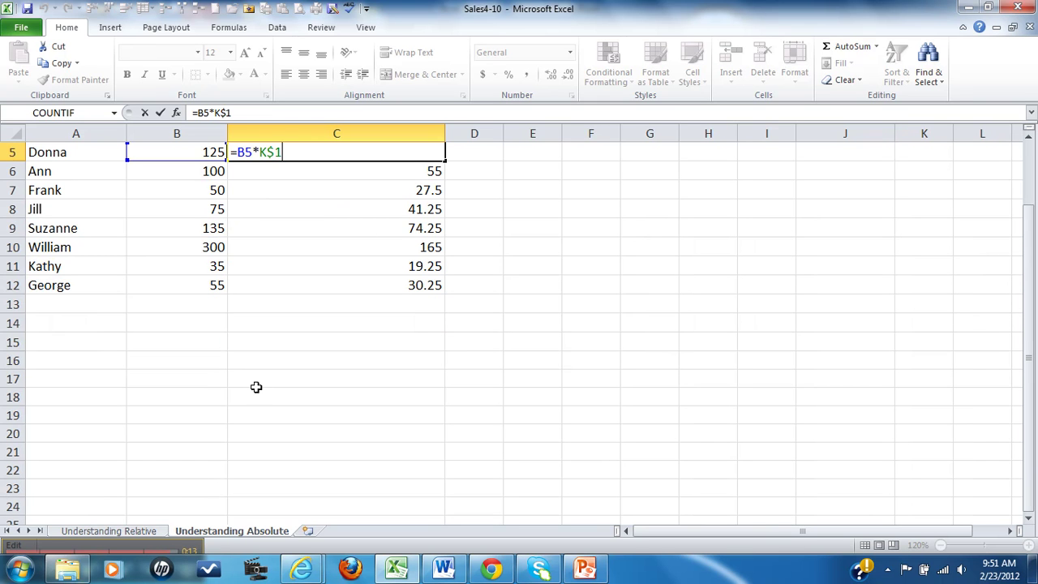
left_click(131, 541)
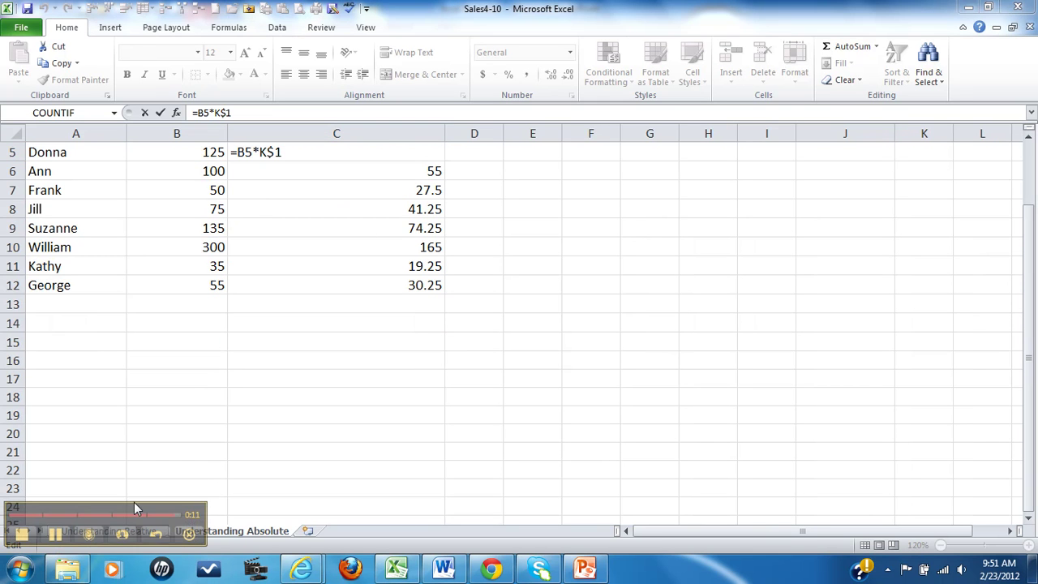